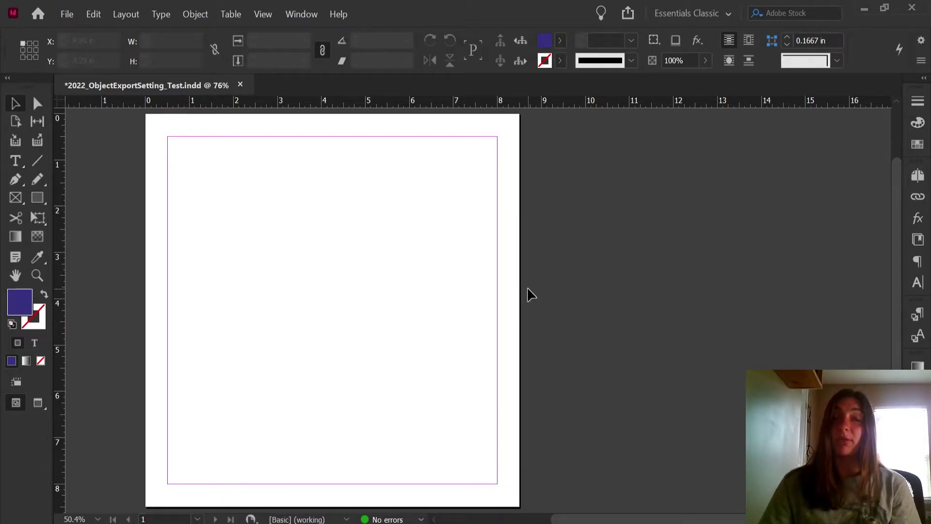
# - Draw a 7.5 in purple square filling the page margins
pyautogui.click(37, 198)
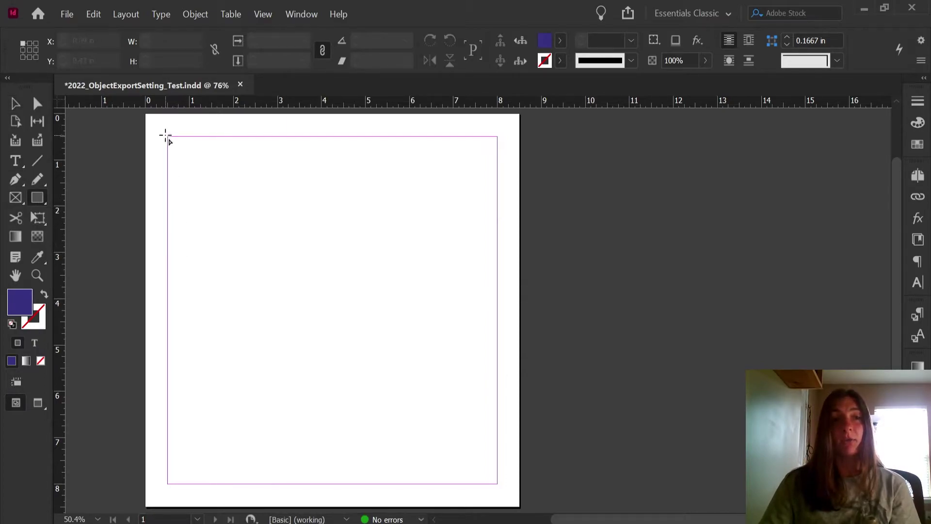
pyautogui.moveTo(165, 137)
pyautogui.mouseDown()
pyautogui.moveTo(390, 401)
pyautogui.moveTo(498, 487)
pyautogui.mouseUp()
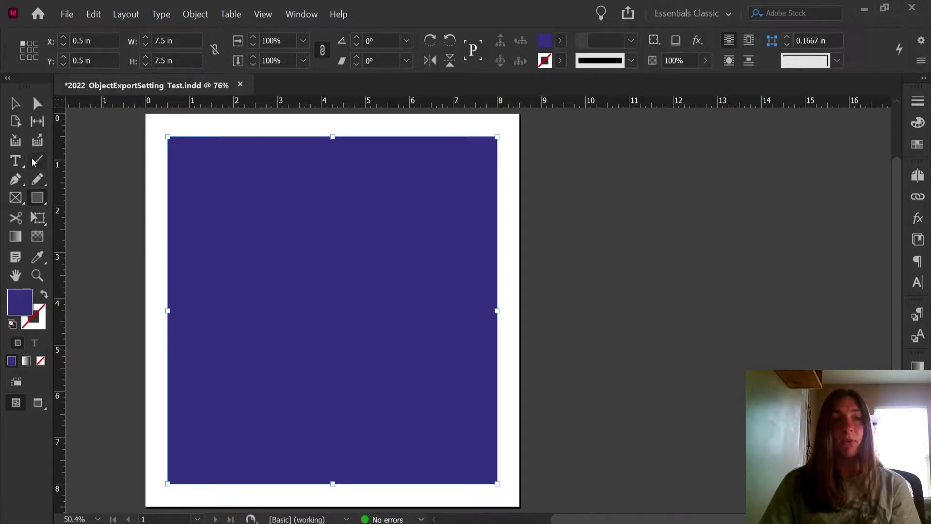
pyautogui.click(15, 104)
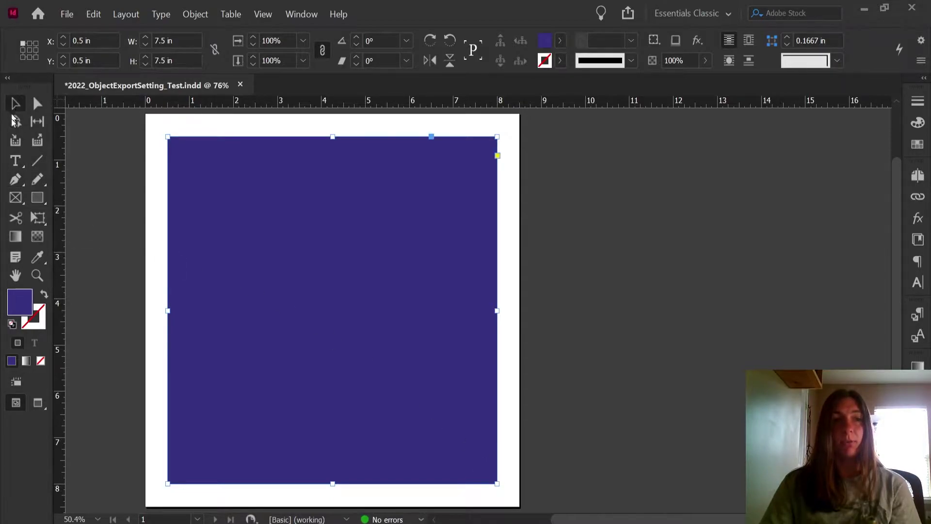
# - Draw a four-anchor S-shaped curve across the square with the Pen tool
pyautogui.click(14, 180)
pyautogui.click(223, 188)
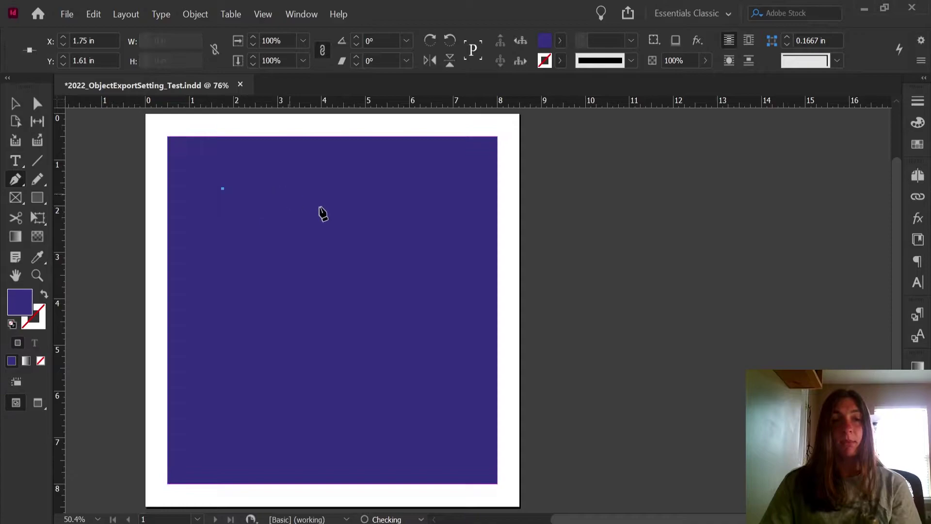
pyautogui.moveTo(352, 239); pyautogui.dragTo(336, 301)
pyautogui.moveTo(266, 362); pyautogui.dragTo(297, 422)
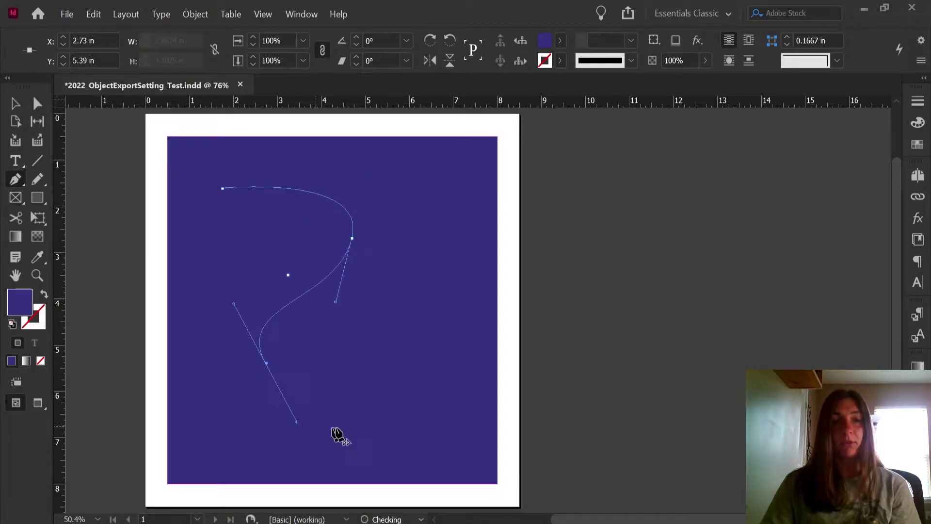
pyautogui.moveTo(414, 377); pyautogui.dragTo(422, 362)
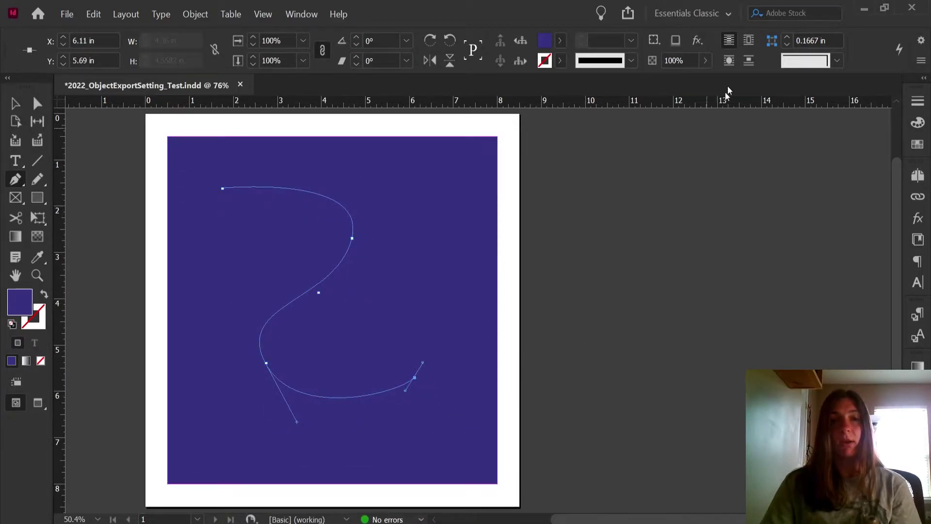
pyautogui.click(42, 320)
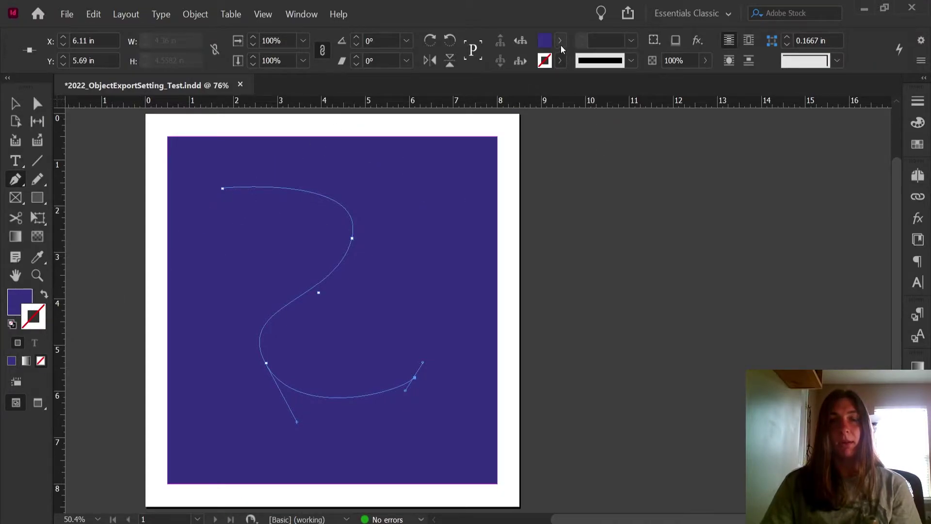
# - Give the S-curve a 10 pt [Black] stroke and no fill
pyautogui.click(561, 60)
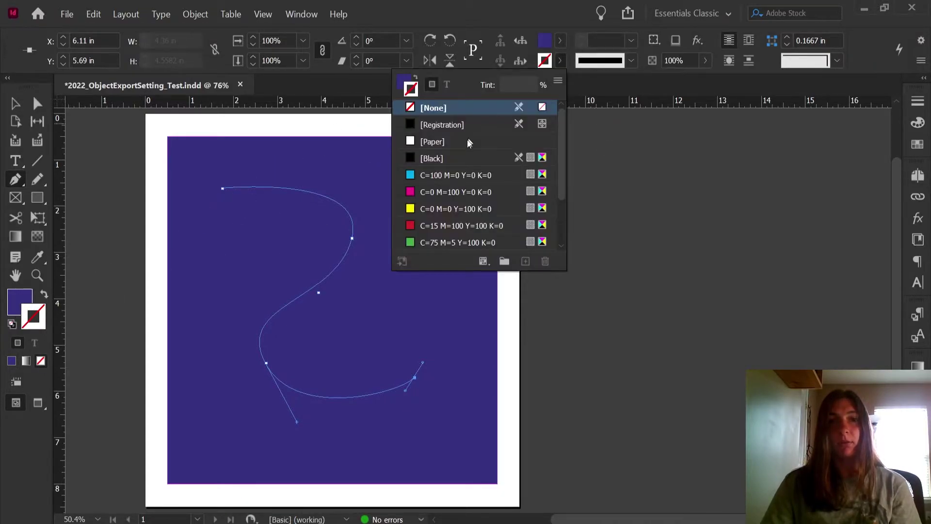
pyautogui.click(456, 161)
pyautogui.click(632, 61)
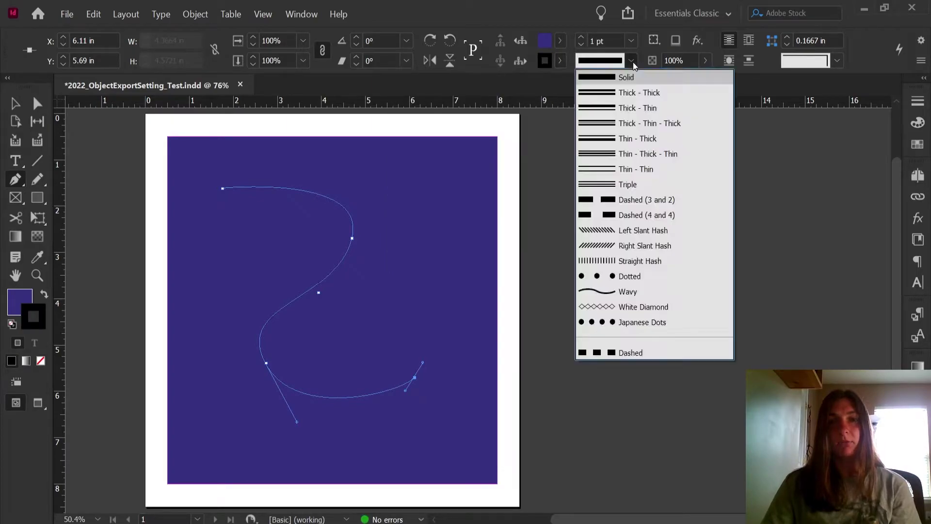
pyautogui.click(580, 38)
pyautogui.click(582, 38)
pyautogui.click(582, 38)
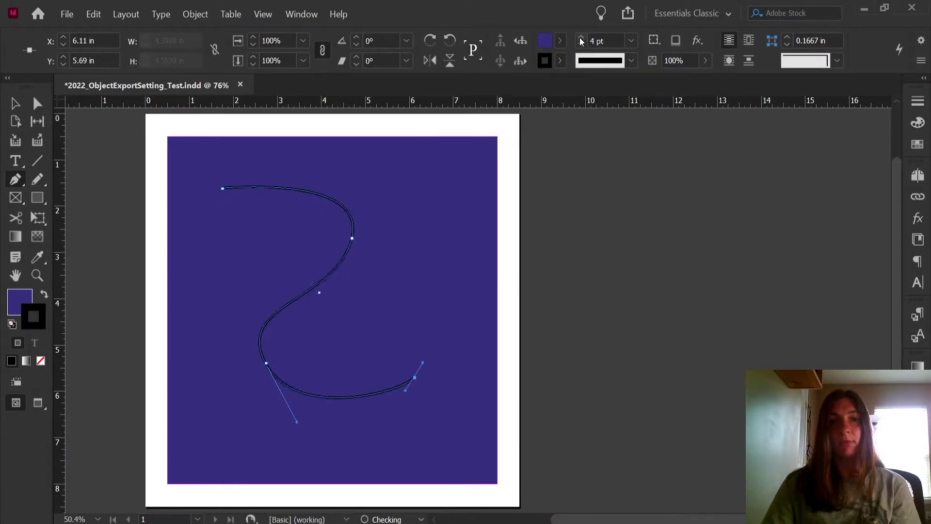
pyautogui.click(582, 39)
pyautogui.click(582, 38)
pyautogui.click(581, 38)
pyautogui.click(10, 311)
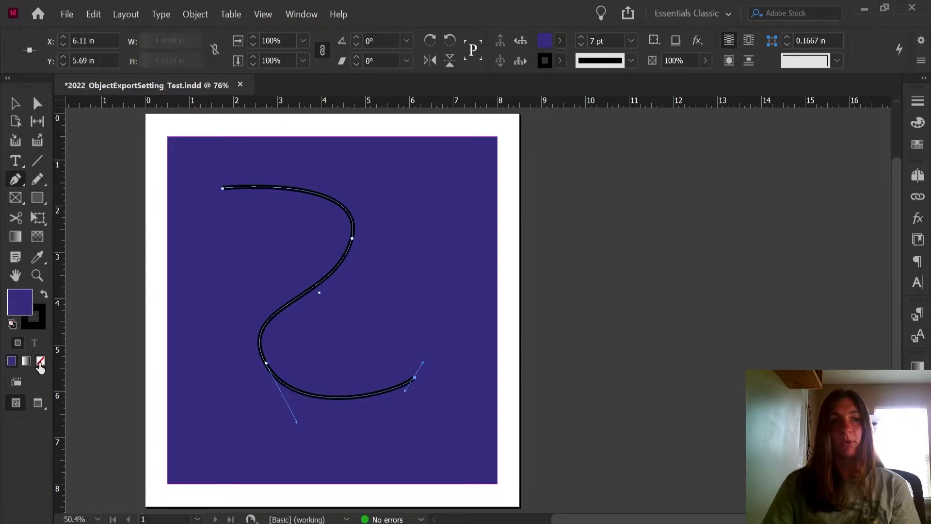
pyautogui.click(41, 360)
pyautogui.click(34, 321)
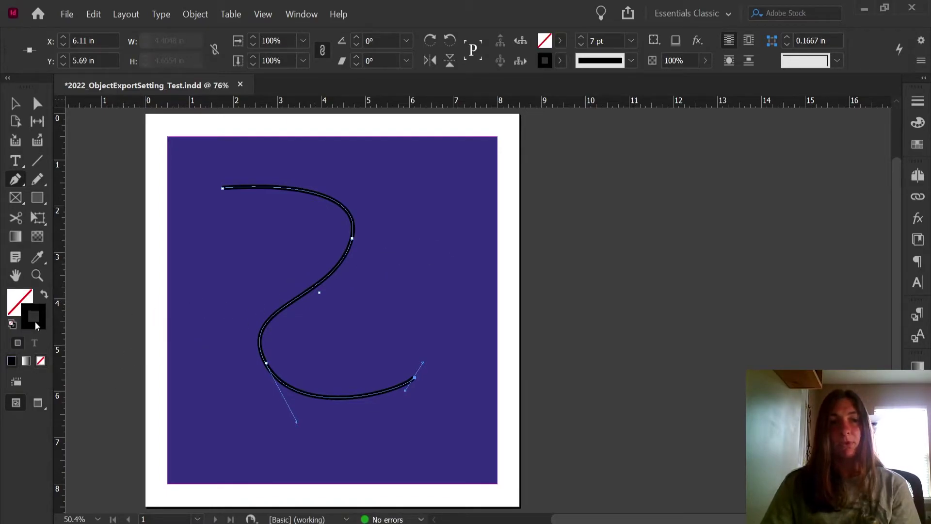
pyautogui.click(581, 39)
pyautogui.click(581, 39)
pyautogui.click(581, 39)
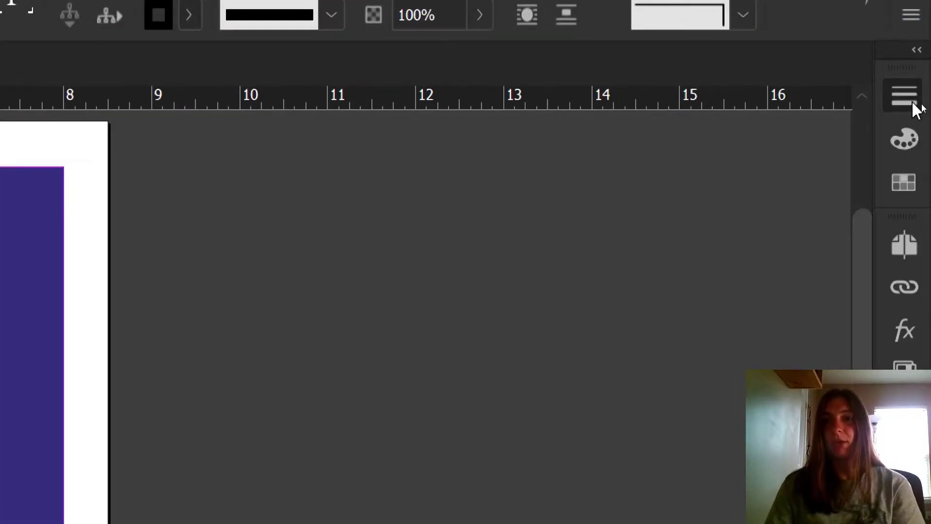
# - Add a Barbed arrowhead to the curve's end, then deselect it
pyautogui.click(914, 107)
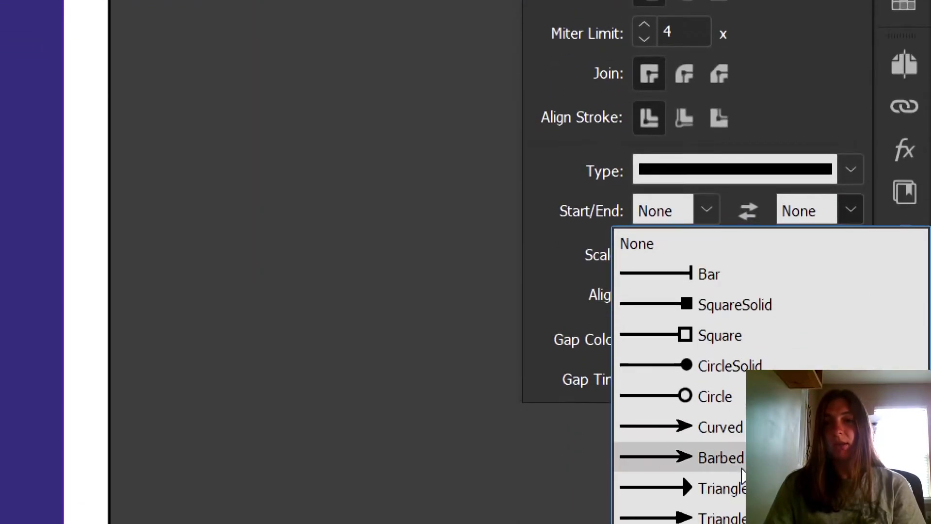
pyautogui.click(720, 461)
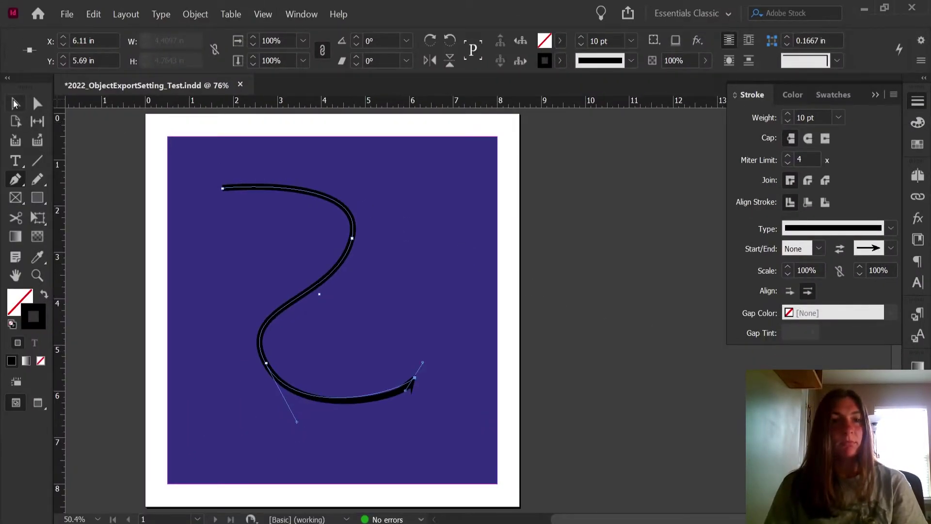
pyautogui.click(15, 103)
pyautogui.click(628, 387)
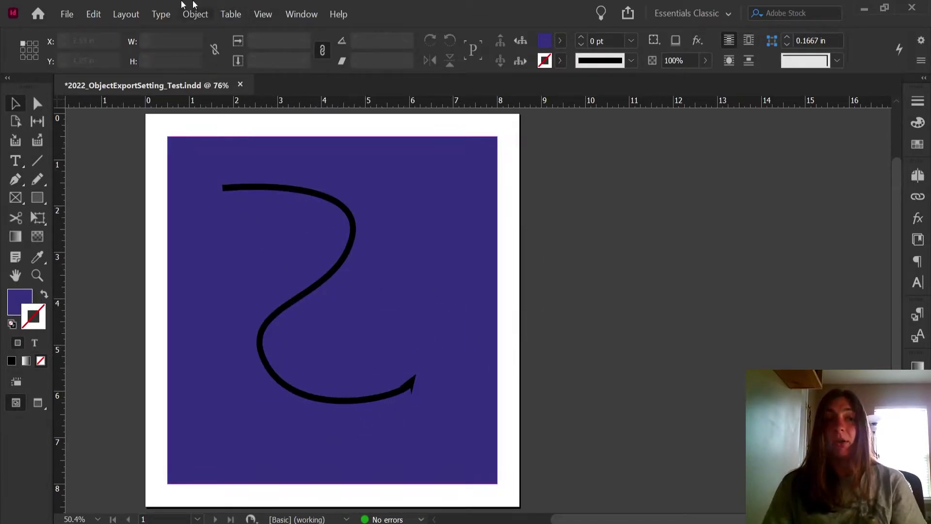
# - Export the document as EPUB (Fixed Layout) to 2022_ObjectExportSetting_Test.epub
pyautogui.click(68, 15)
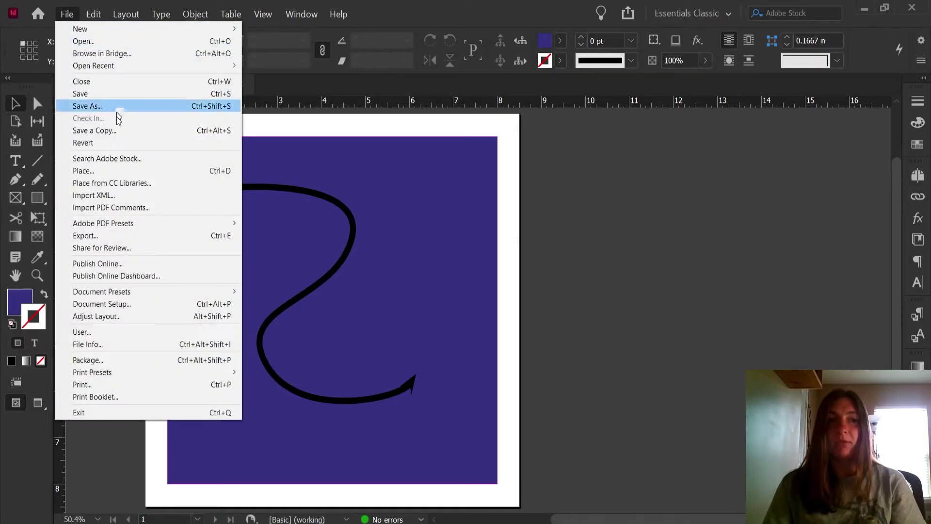
pyautogui.click(111, 238)
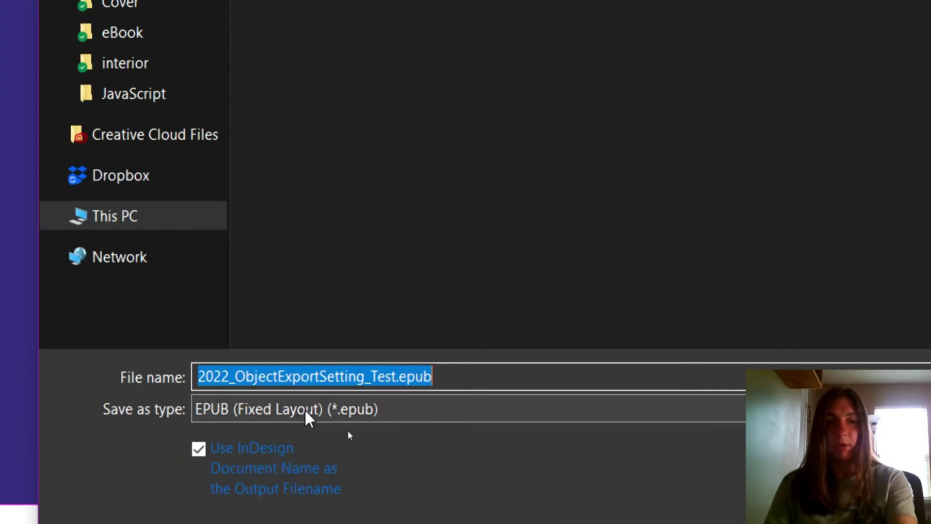
pyautogui.click(307, 411)
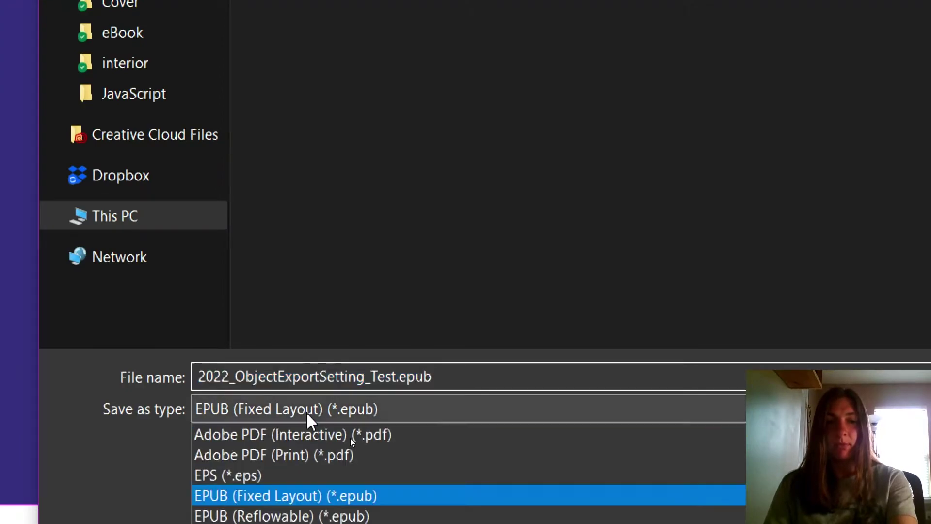
pyautogui.click(635, 431)
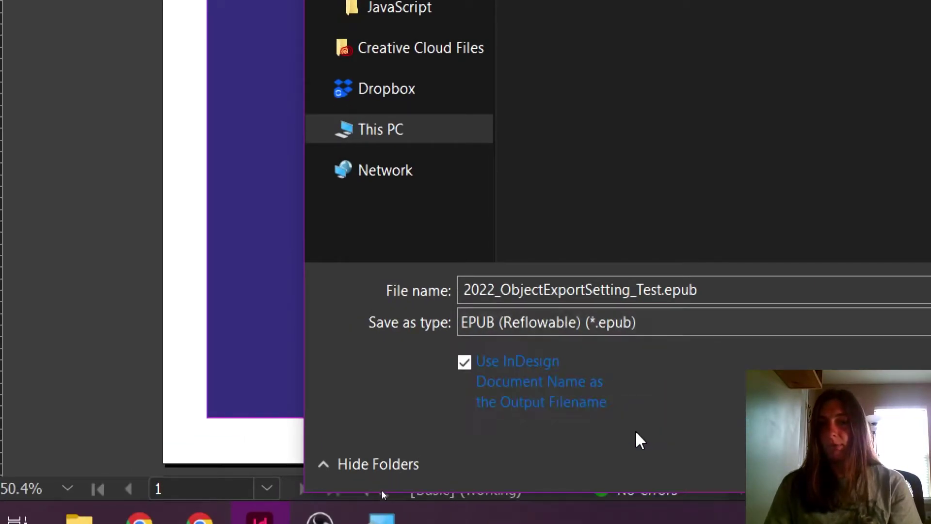
pyautogui.click(609, 330)
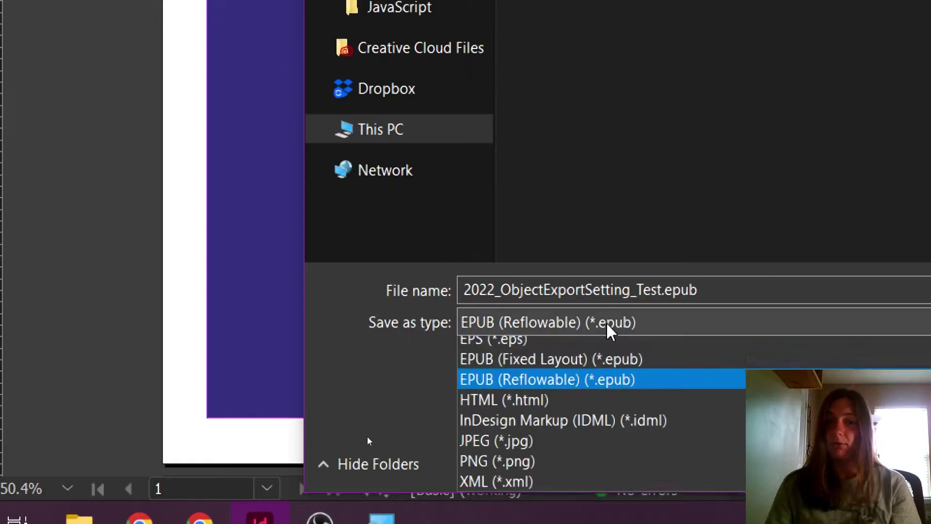
pyautogui.click(596, 416)
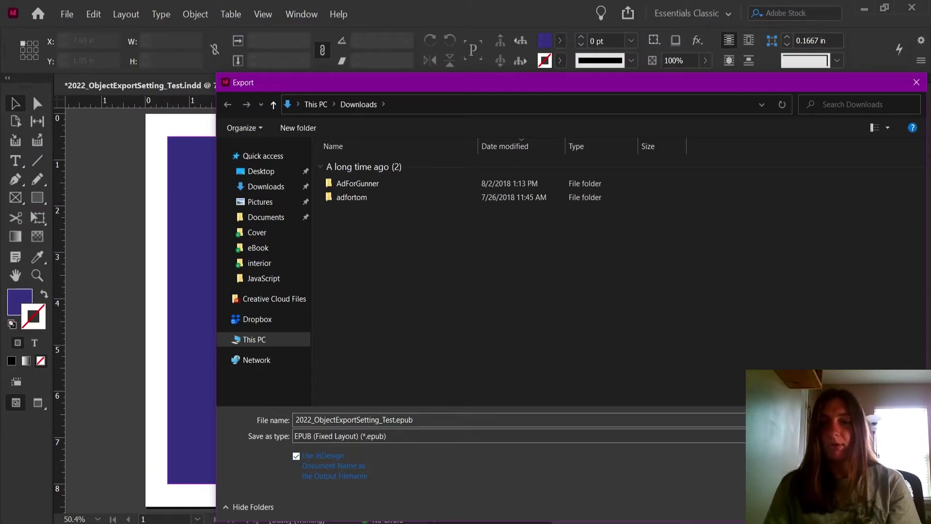
pyautogui.click(832, 507)
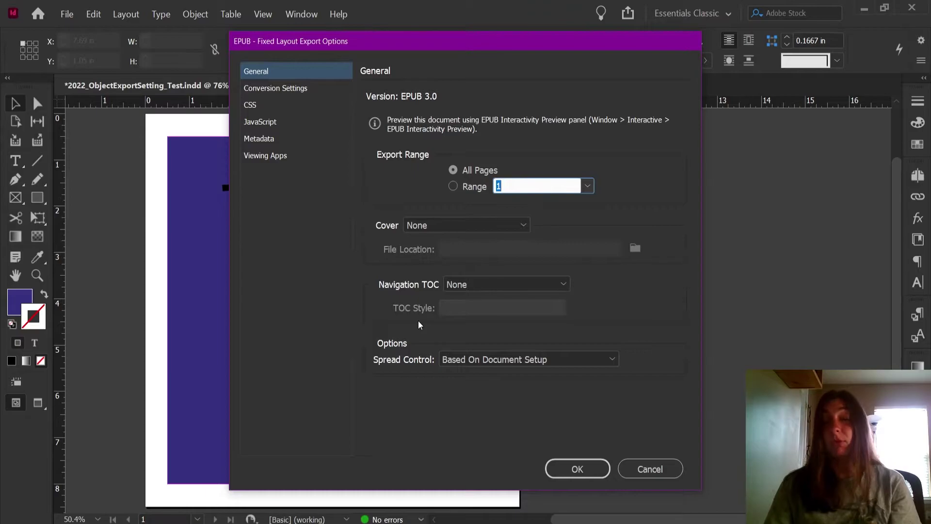
# - Run the export and compare the Kindle Previewer page, showing a white box, with InDesign
pyautogui.click(594, 469)
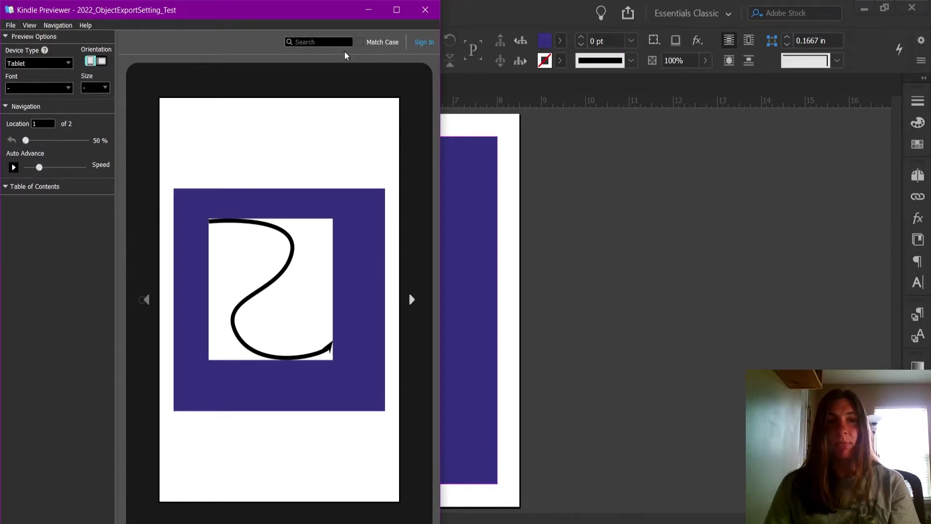
pyautogui.moveTo(312, 16); pyautogui.dragTo(832, 25)
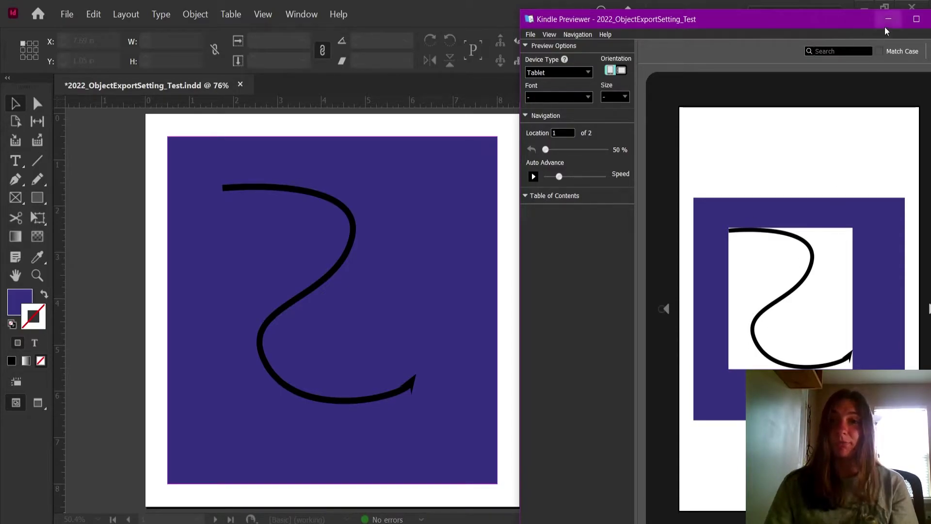
pyautogui.moveTo(840, 27); pyautogui.dragTo(566, 21)
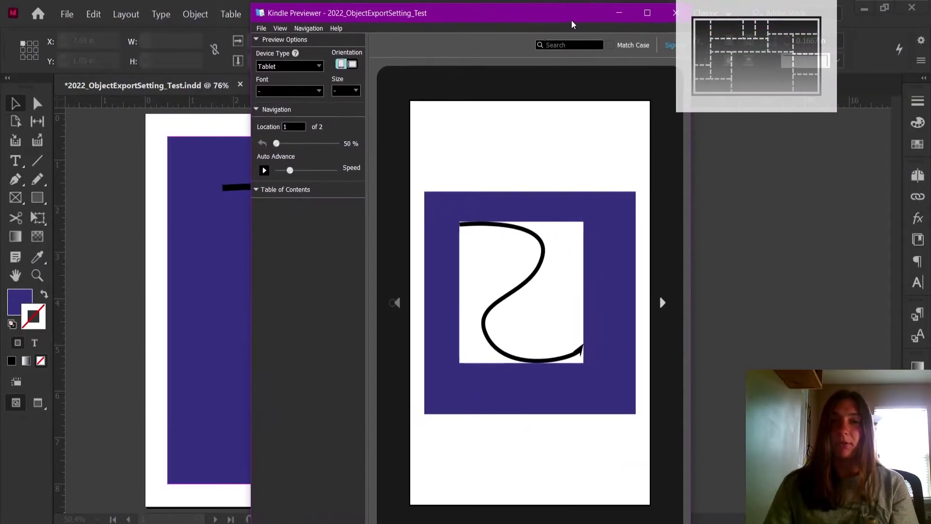
# - Close Kindle Previewer and open Object Export Options for the S-curve
pyautogui.click(678, 13)
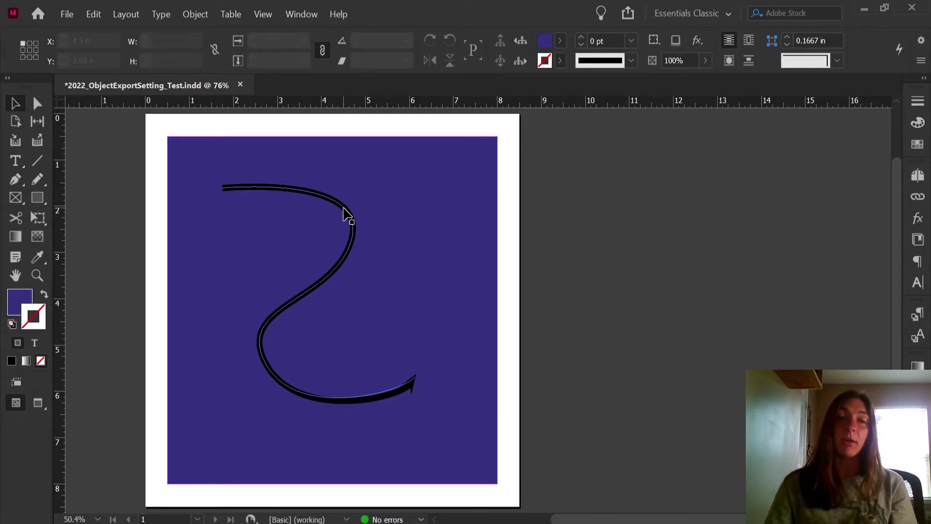
pyautogui.click(347, 215)
pyautogui.rightClick(346, 213)
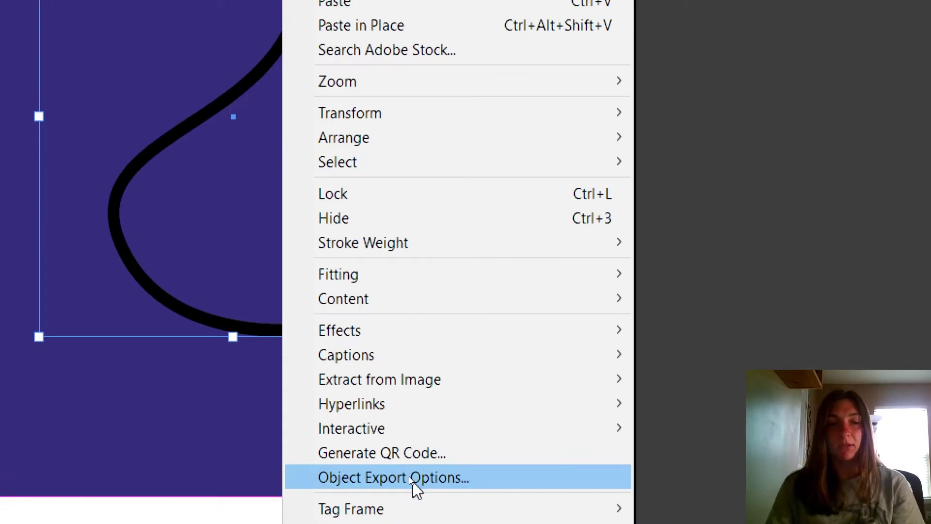
pyautogui.click(404, 476)
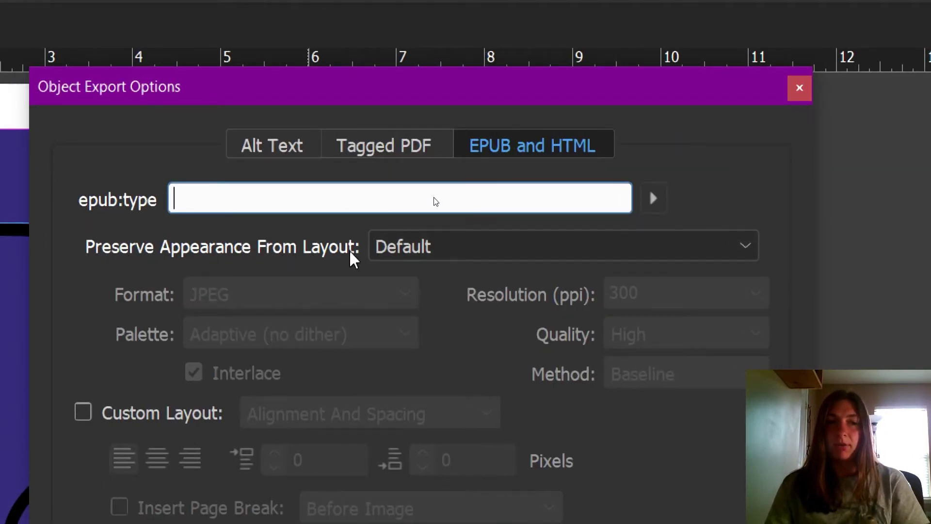
# - Set the curve's EPUB export to Rasterize Container in GIF format and apply it
pyautogui.click(447, 254)
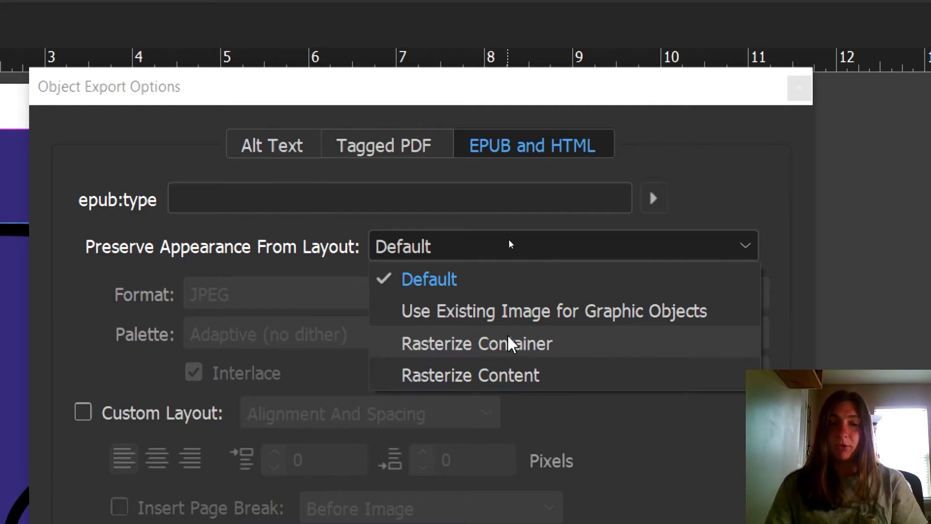
pyautogui.click(463, 354)
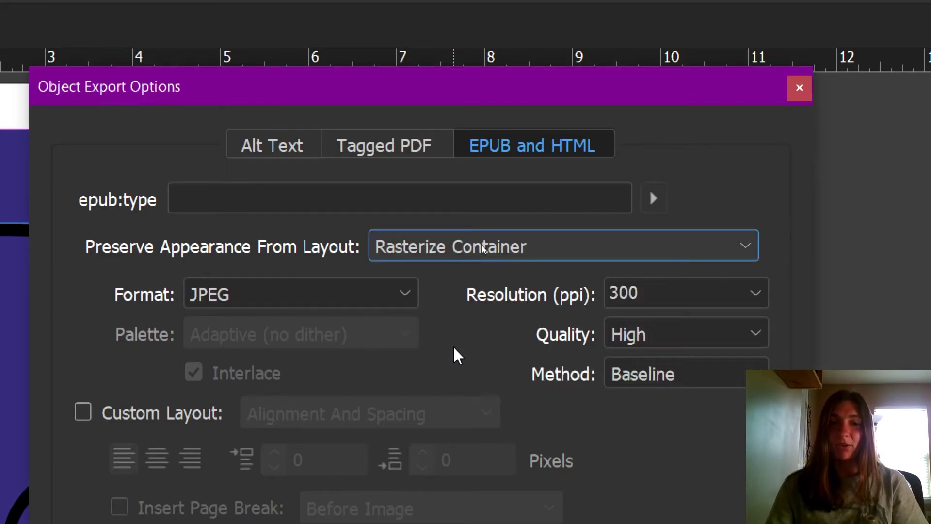
pyautogui.click(411, 299)
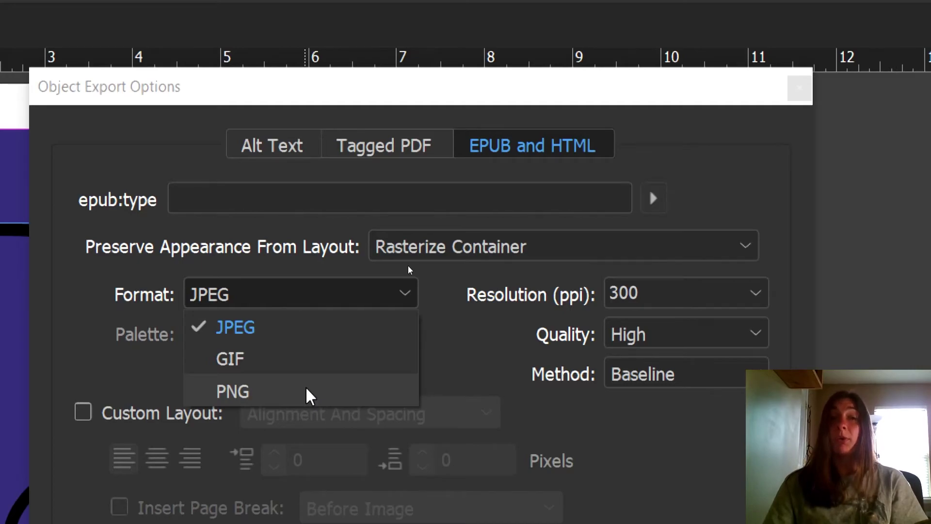
pyautogui.click(238, 367)
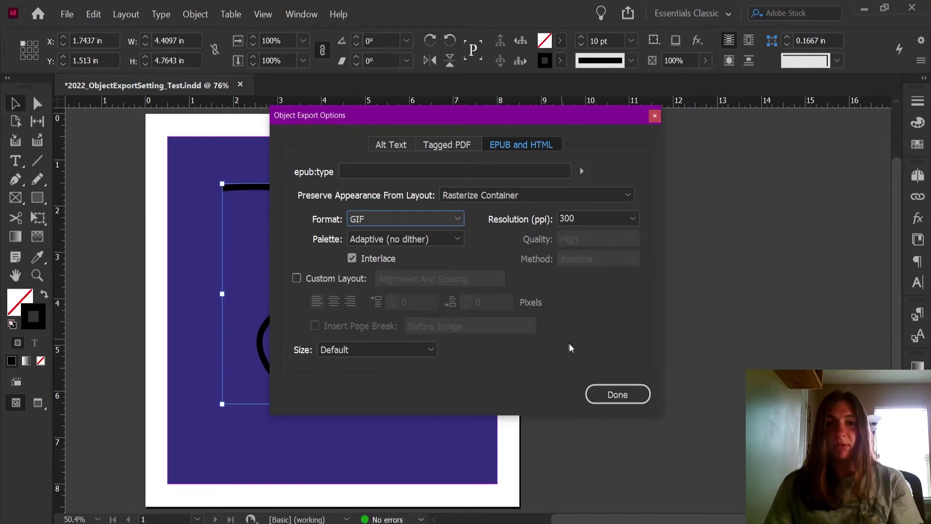
pyautogui.click(603, 393)
# - Deselect the curve and re-export the fixed-layout EPUB, replacing the existing file
pyautogui.click(592, 383)
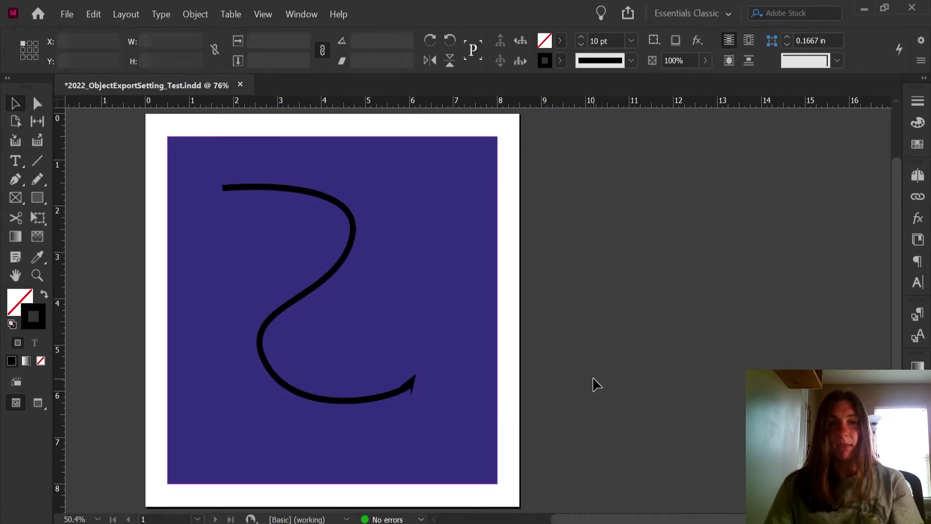
pyautogui.click(67, 14)
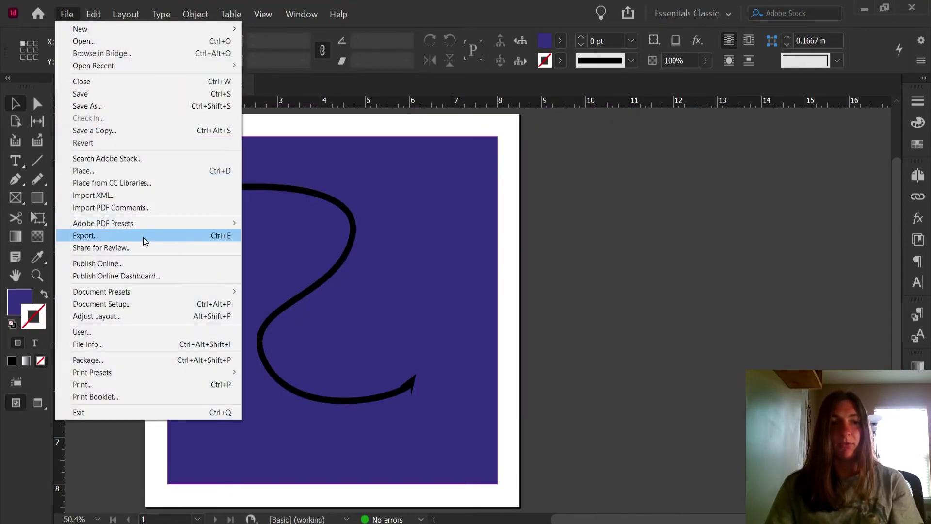
pyautogui.click(141, 236)
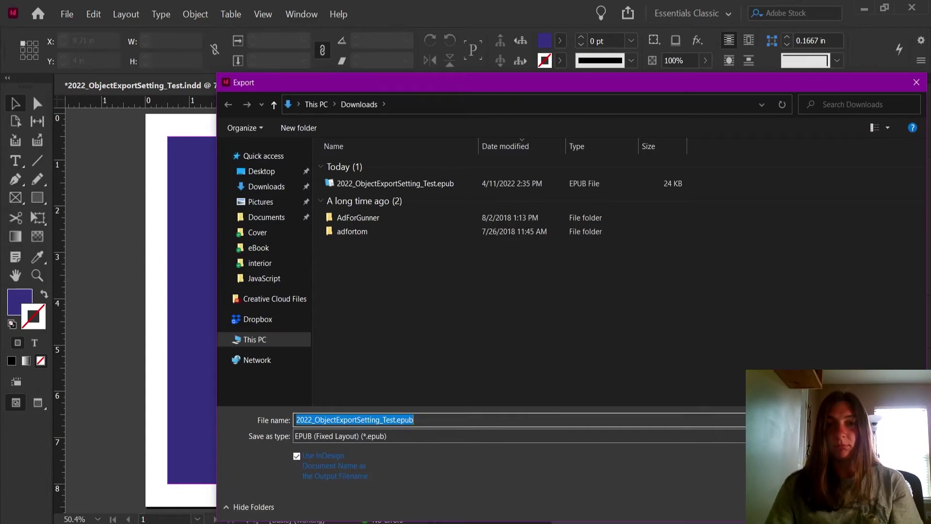
pyautogui.press('Return')
pyautogui.click(491, 272)
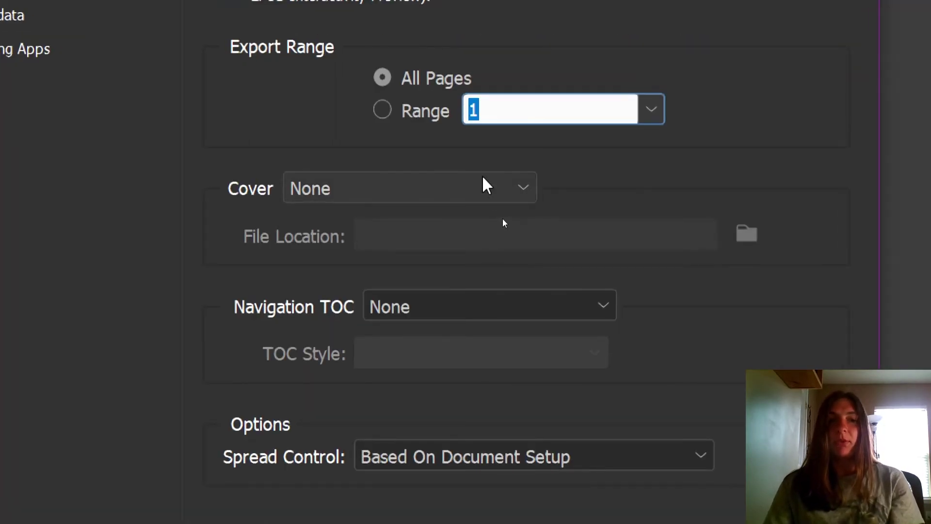
# - Try Rasterize First Page as the cover, then set Cover back to None
pyautogui.click(412, 189)
pyautogui.click(369, 252)
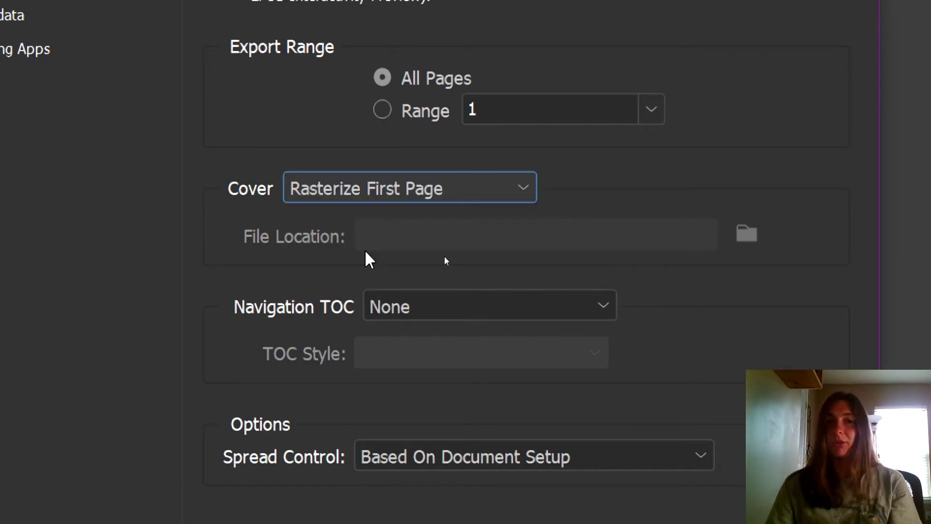
pyautogui.click(387, 188)
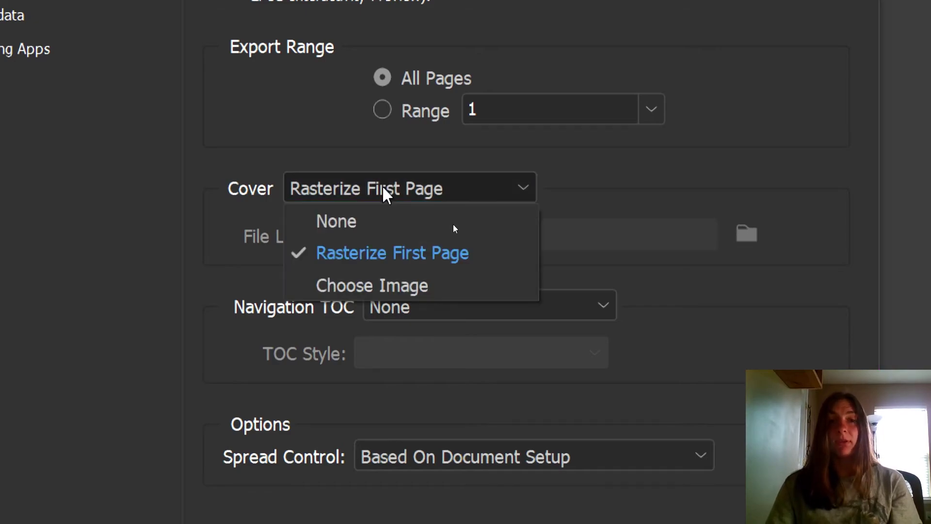
pyautogui.click(388, 227)
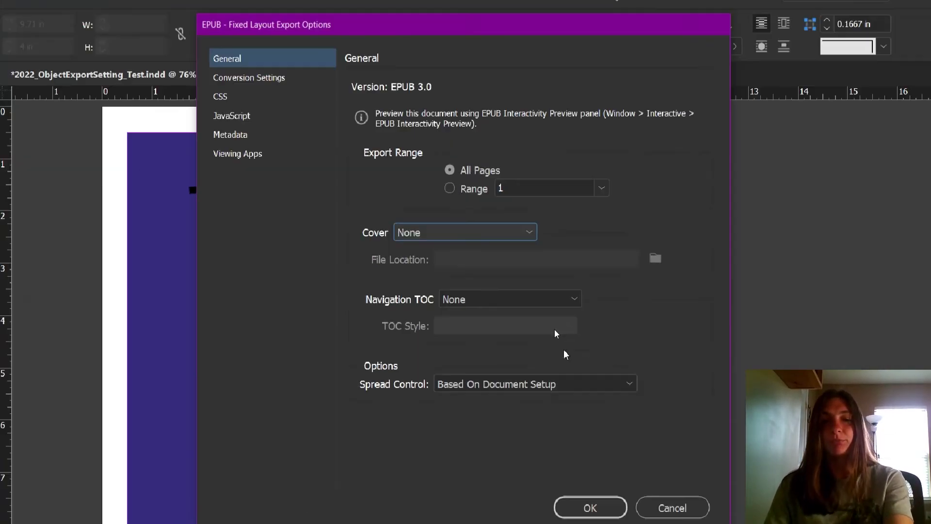
# - Export, cancel the Kindle Previewer update prompt, and view the arrow on plain purple
pyautogui.click(590, 507)
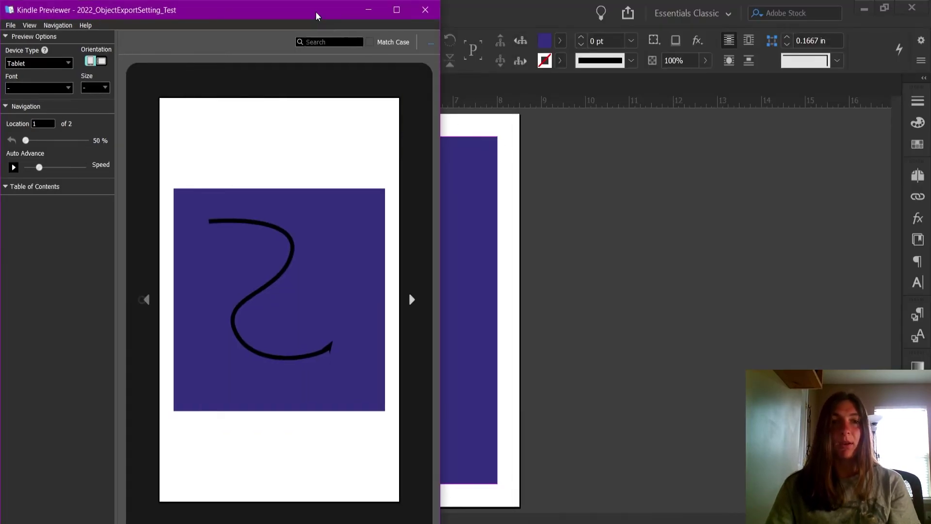
pyautogui.click(556, 247)
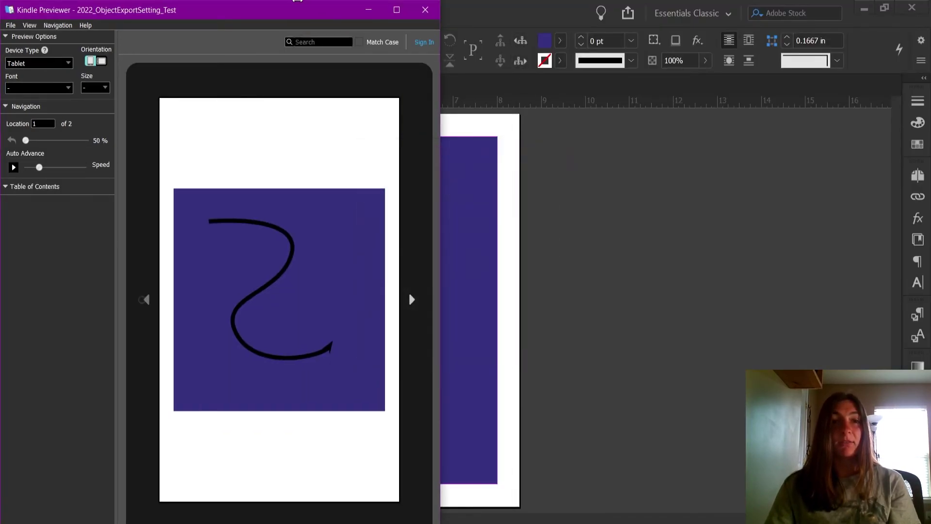
pyautogui.moveTo(221, 14); pyautogui.dragTo(731, 2)
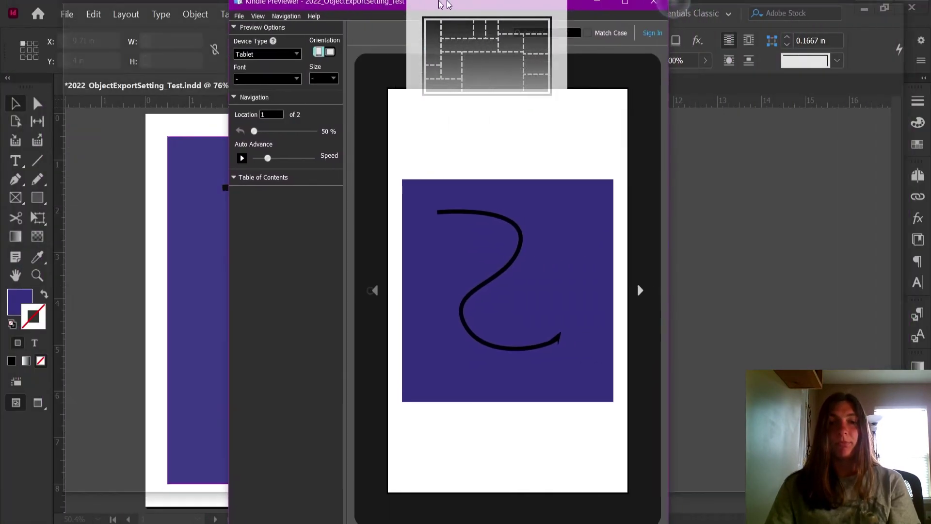